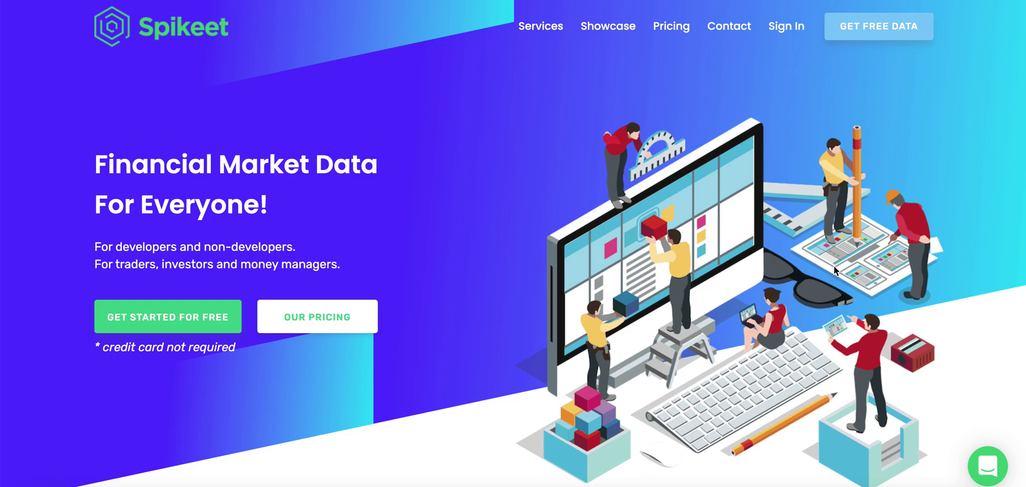
- Sign in to the account and start a new data request
left_click(793, 34)
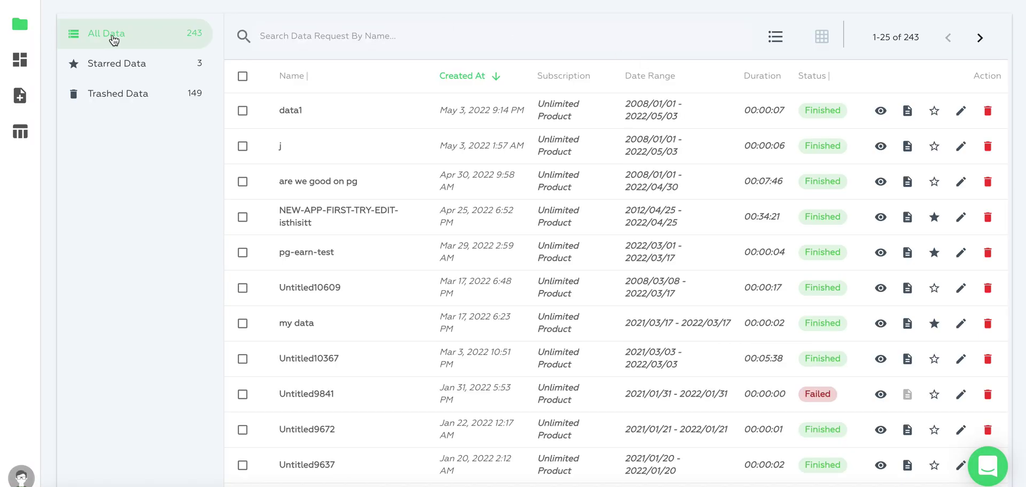
left_click(23, 103)
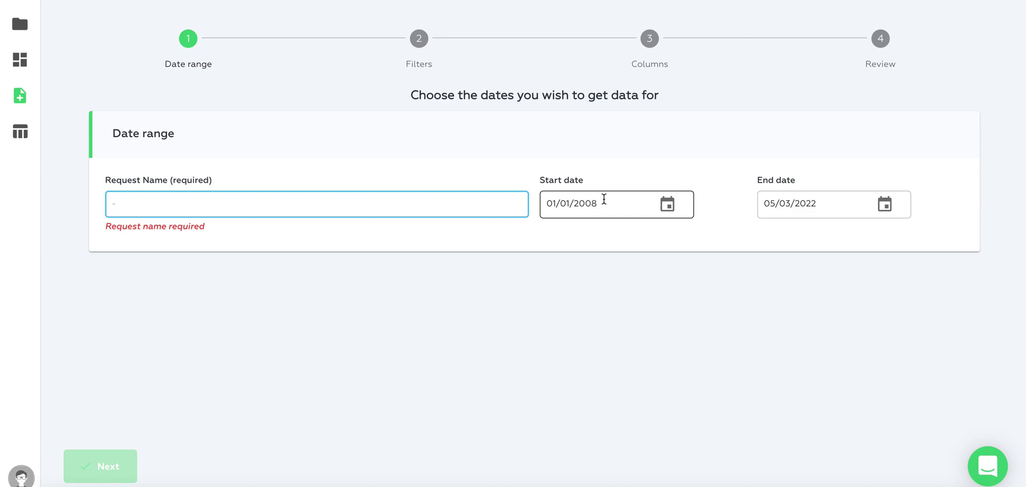
- Set the request's start date to 01/01/2021, name it "all gapers" and continue to the filters stage
left_click(547, 203)
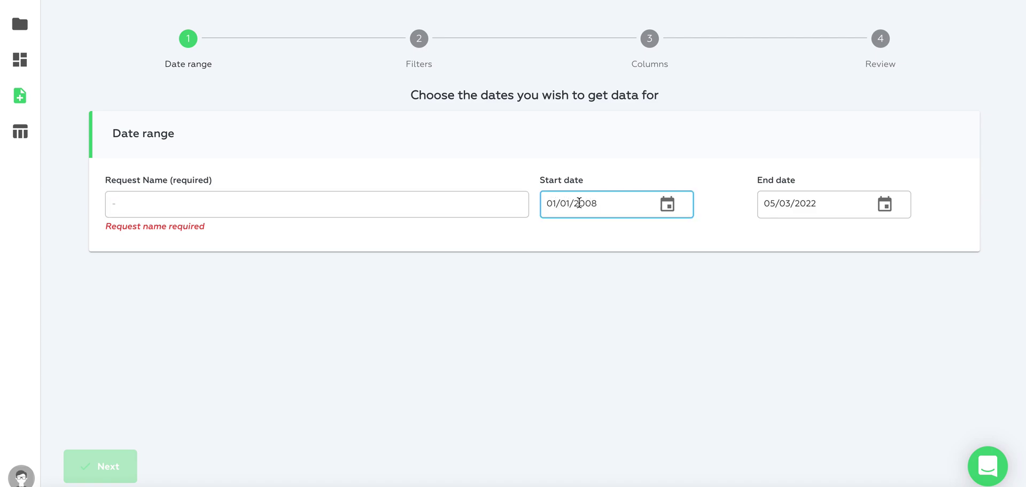
key("BackSpace")
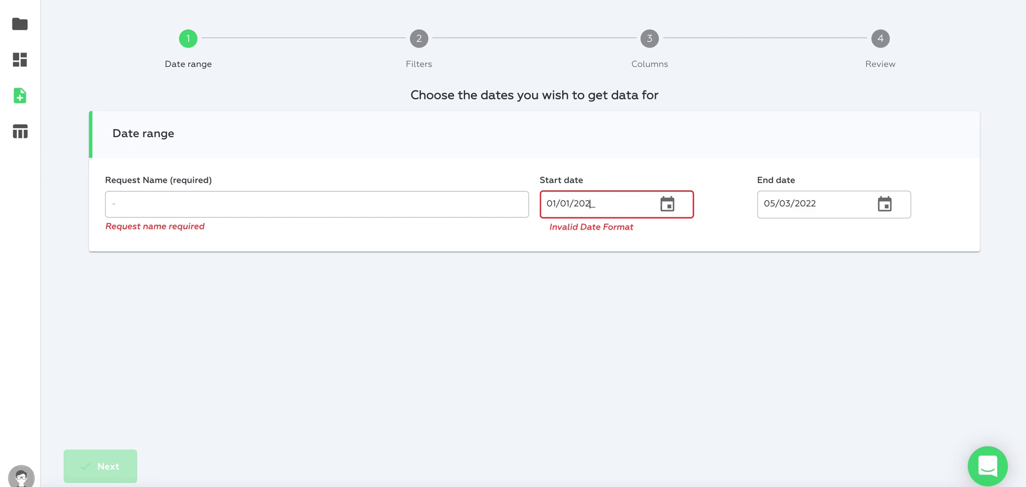
type("1")
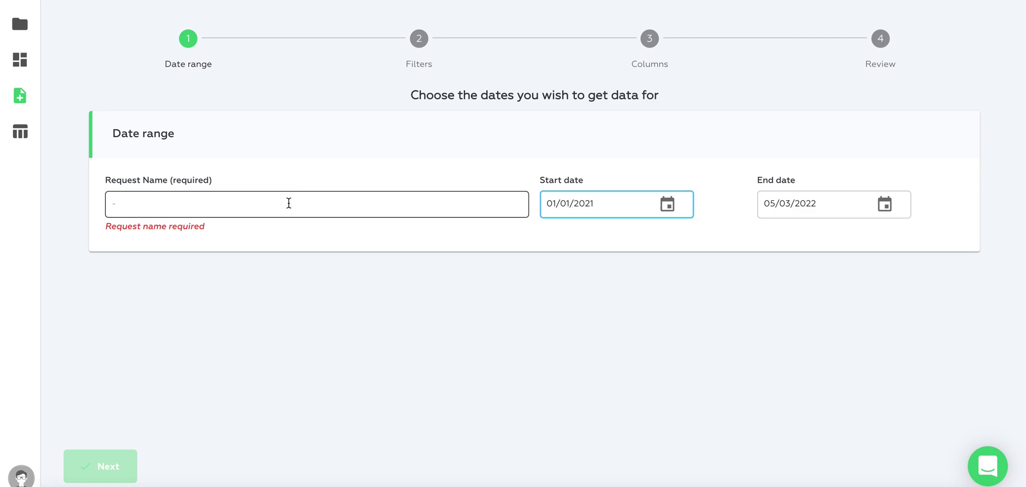
left_click(289, 203)
type("all gapers")
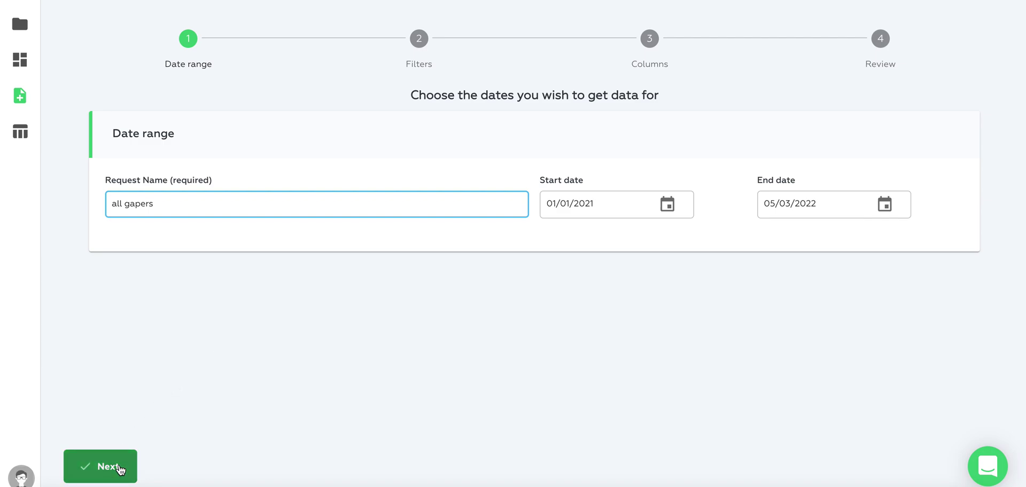
left_click(119, 468)
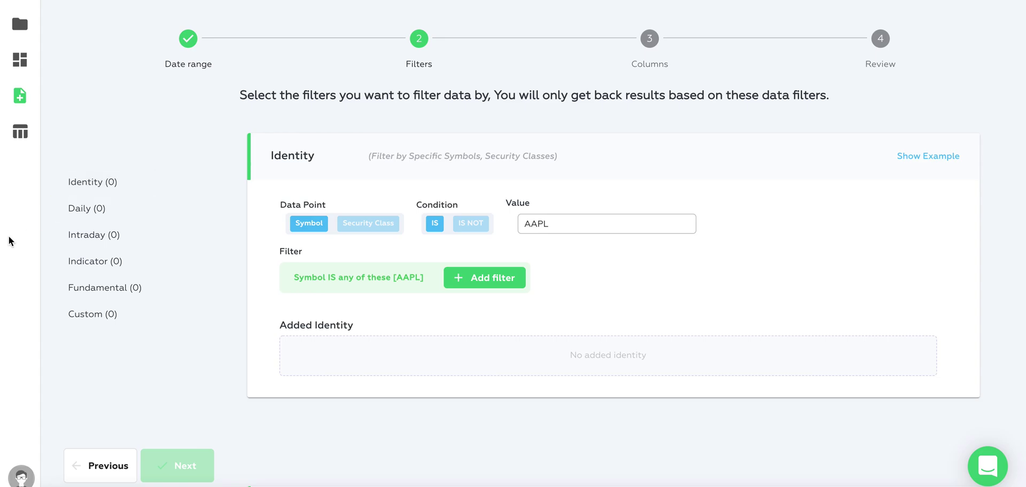
- Add a custom common filter for GAP% greater than 20
left_click(94, 320)
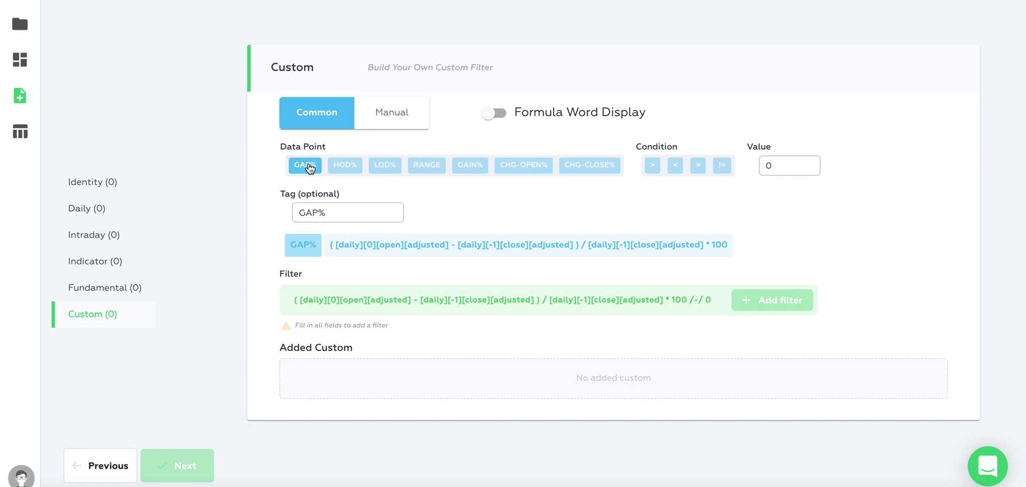
left_click(652, 166)
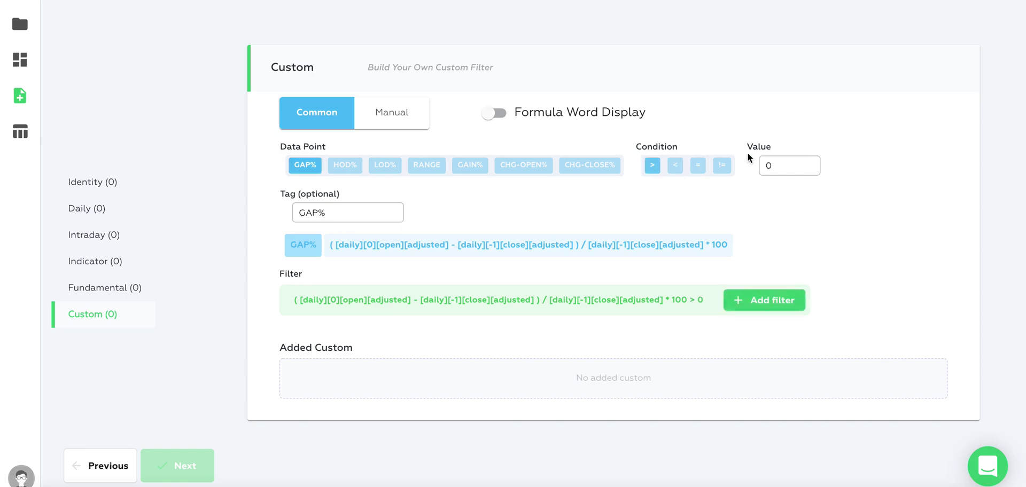
left_click_drag(791, 162, 750, 166)
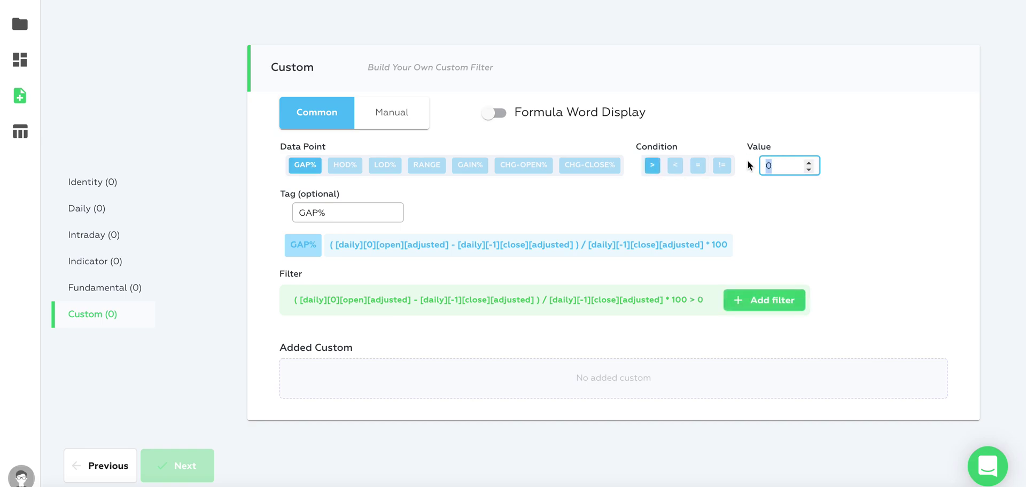
type("2")
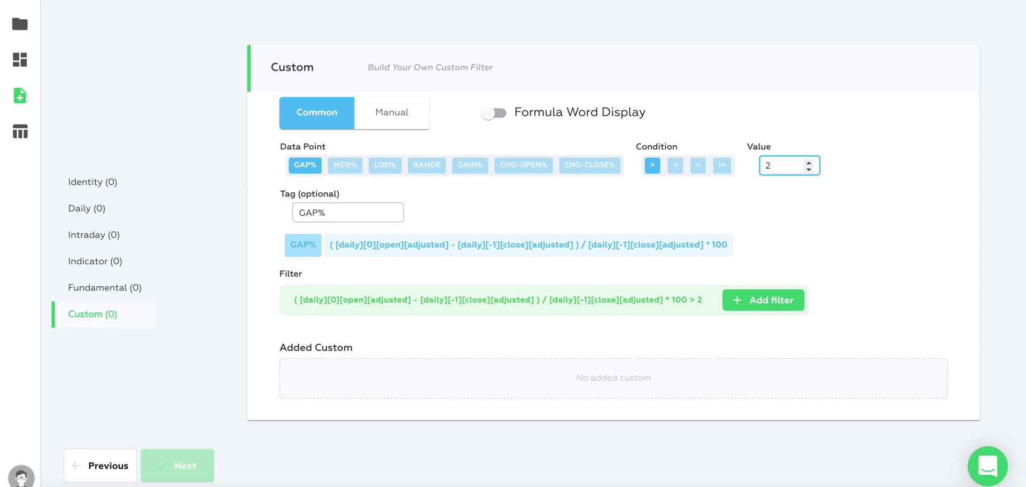
type("0")
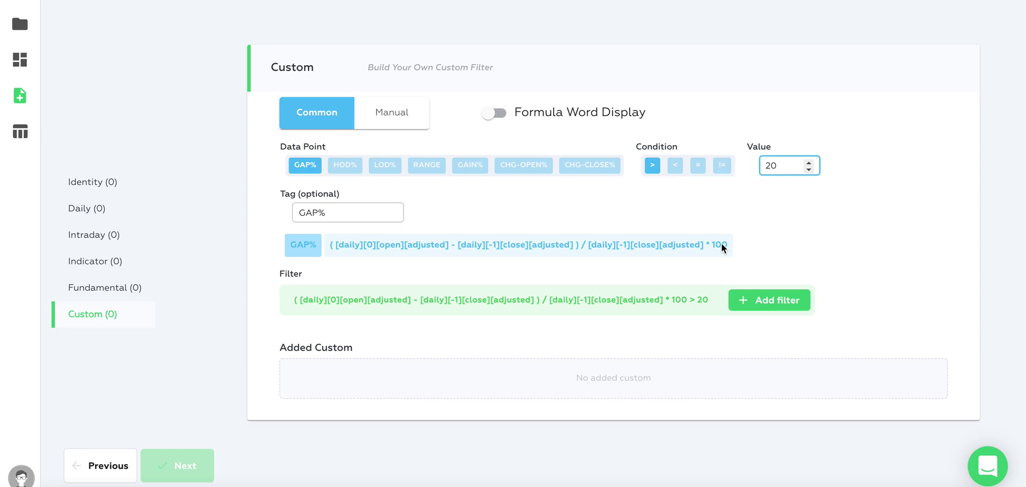
left_click(770, 300)
- Examine the added gap filter's formula in plain wording, then restore the formula display
scroll(499, 373, "down", 1)
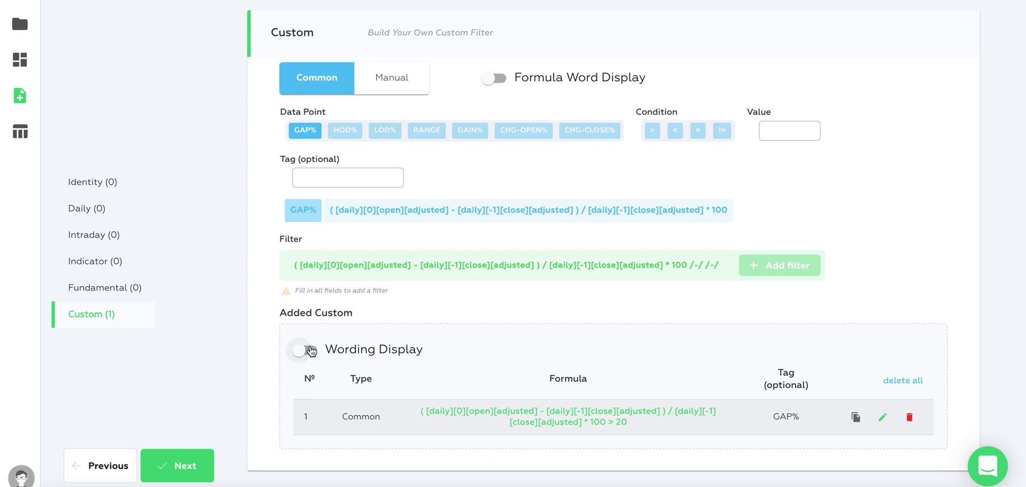
left_click(310, 350)
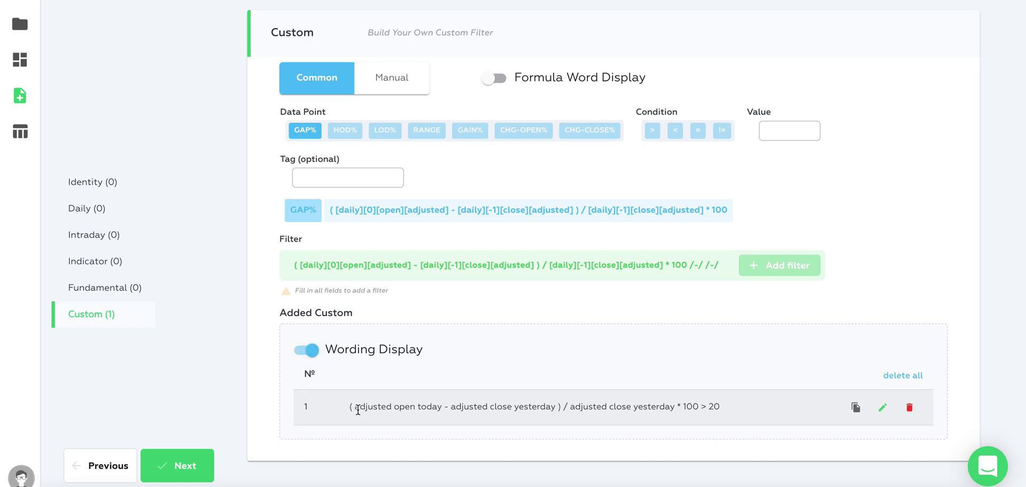
left_click_drag(358, 410, 508, 405)
left_click(433, 408)
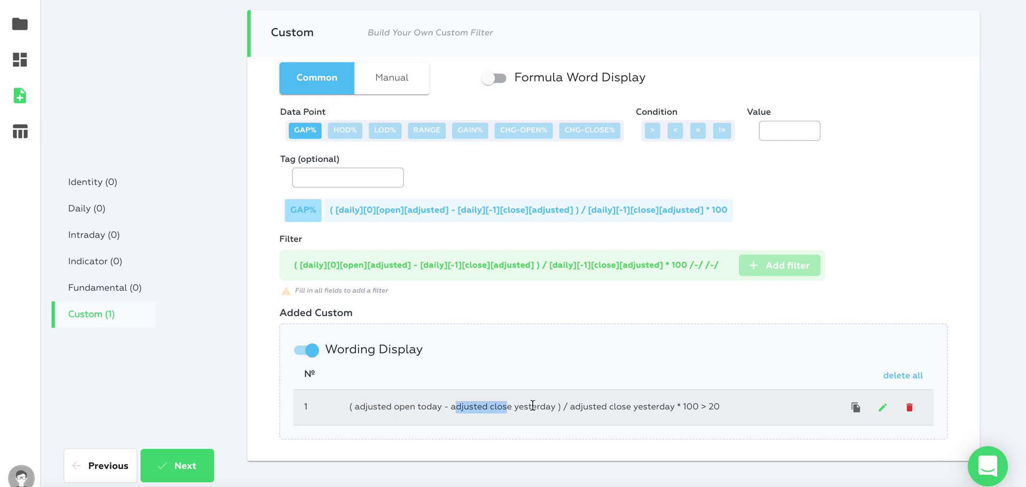
left_click_drag(595, 411, 669, 411)
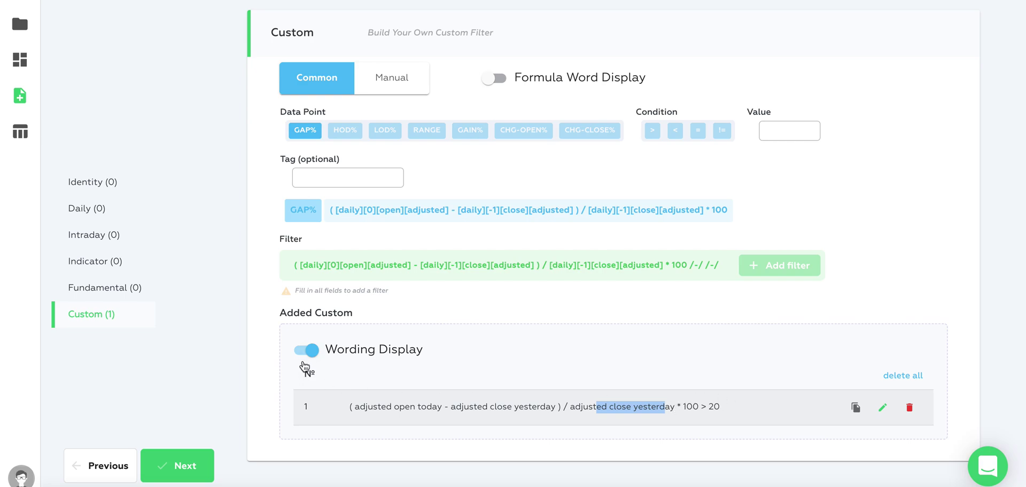
left_click(305, 350)
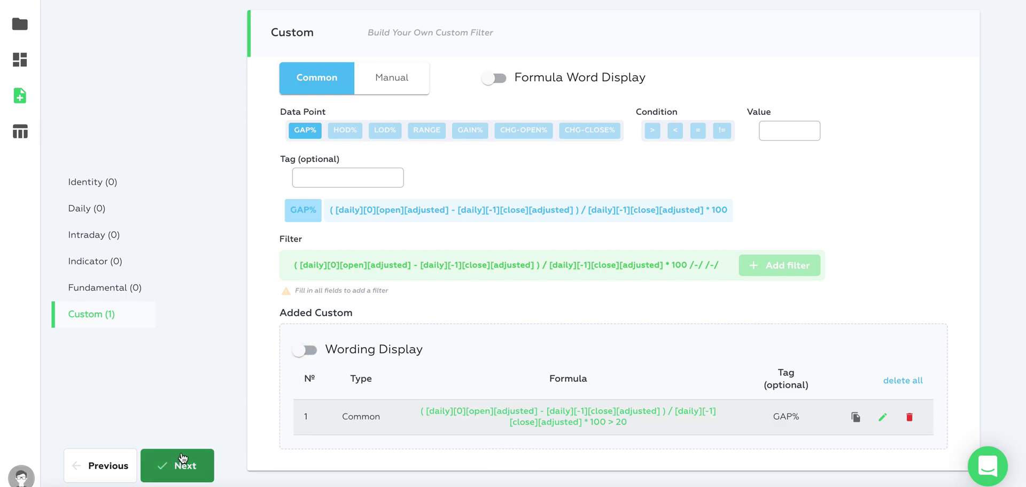
- Proceed to the columns stage and add the Symbol identity column plus the daily Date and Exchange columns
left_click(184, 461)
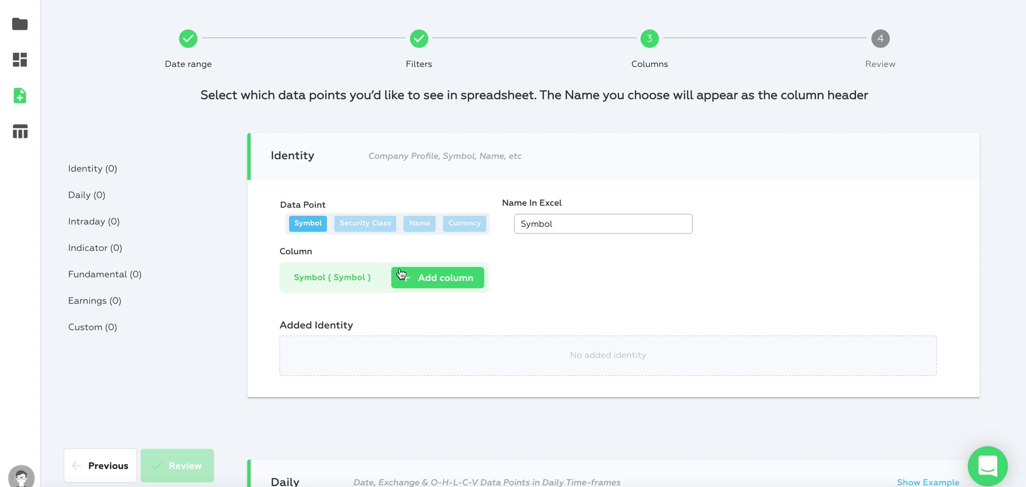
left_click(422, 287)
scroll(417, 290, "down", 4)
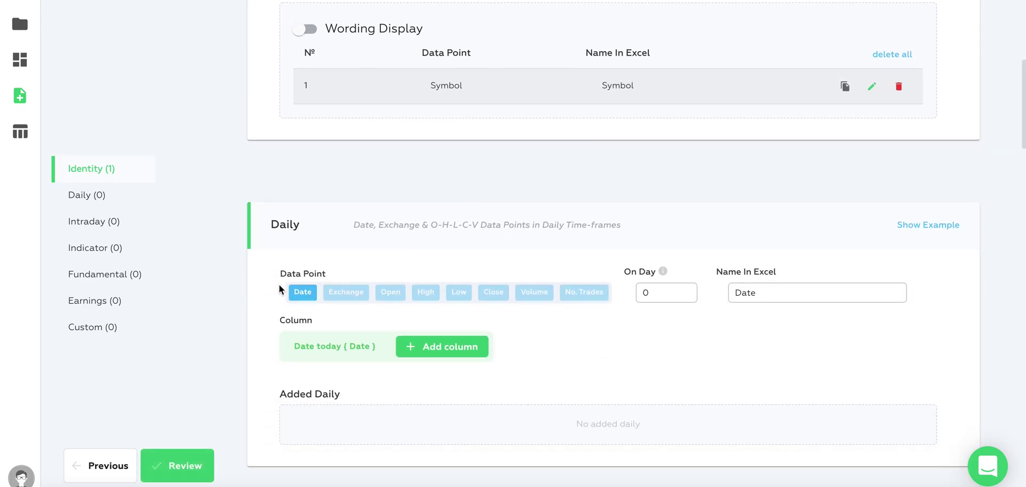
left_click(426, 352)
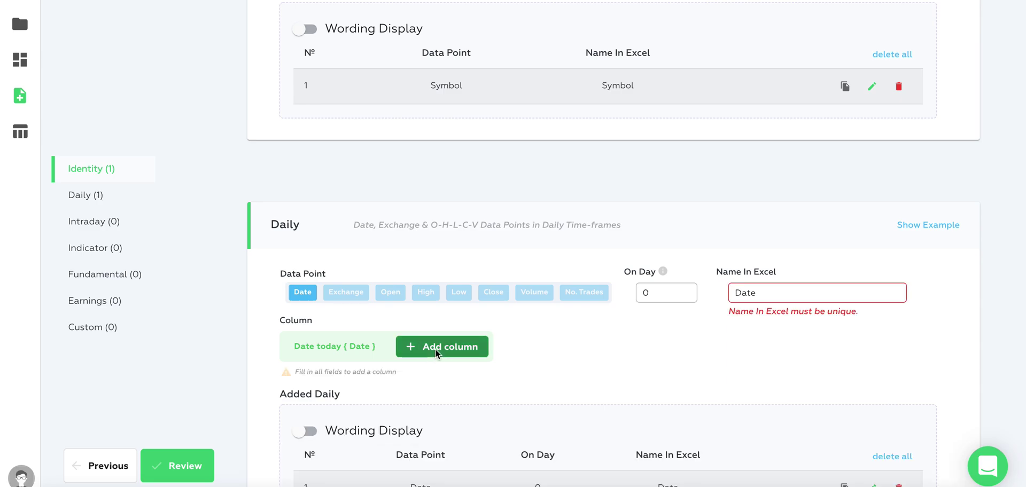
scroll(375, 271, "down", 1)
left_click(349, 236)
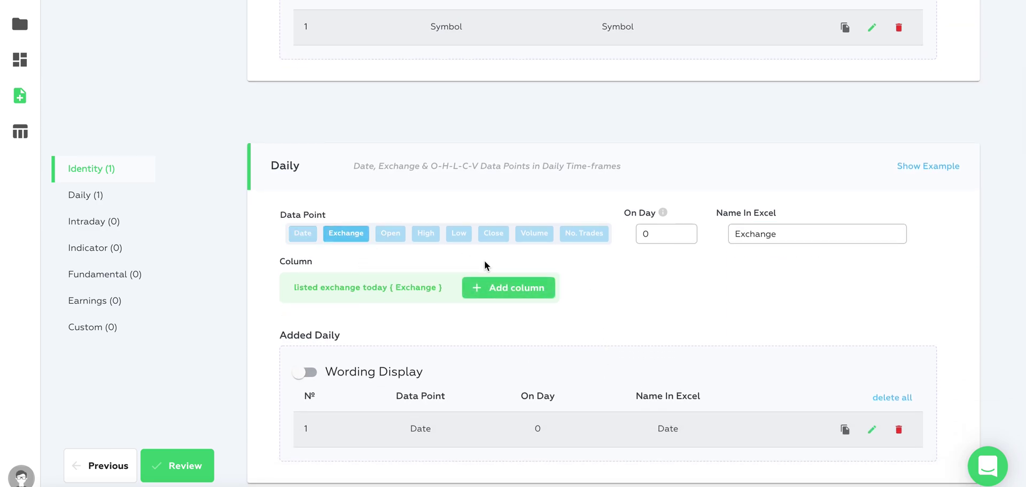
left_click(496, 283)
- Add daily unadjusted Open, High, Low and Close columns for day 0, and check the added daily list
scroll(496, 283, "down", 1)
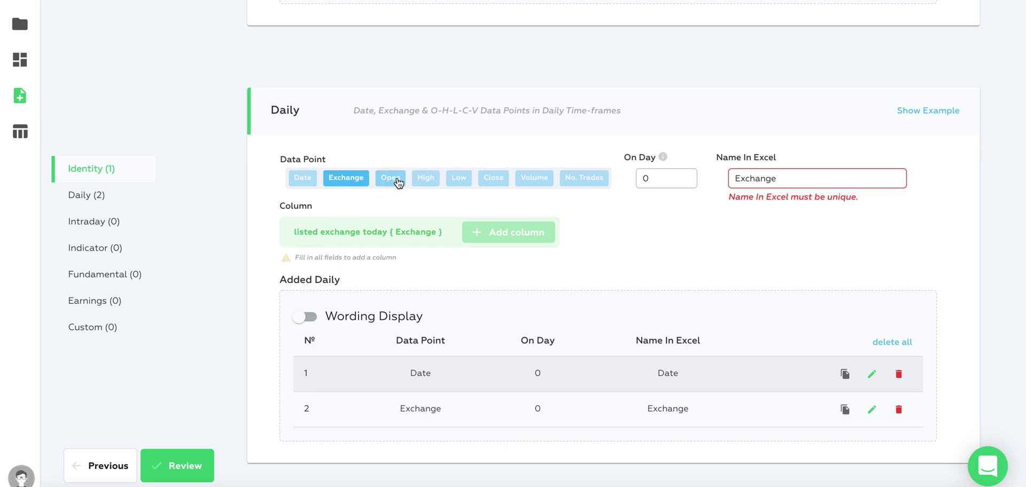
left_click(397, 183)
left_click(497, 280)
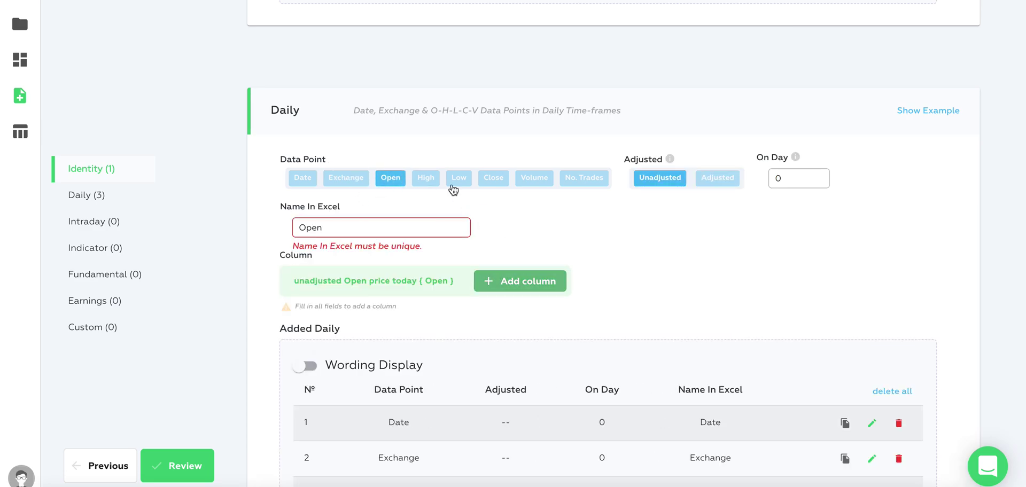
left_click(427, 177)
left_click(507, 282)
left_click(458, 178)
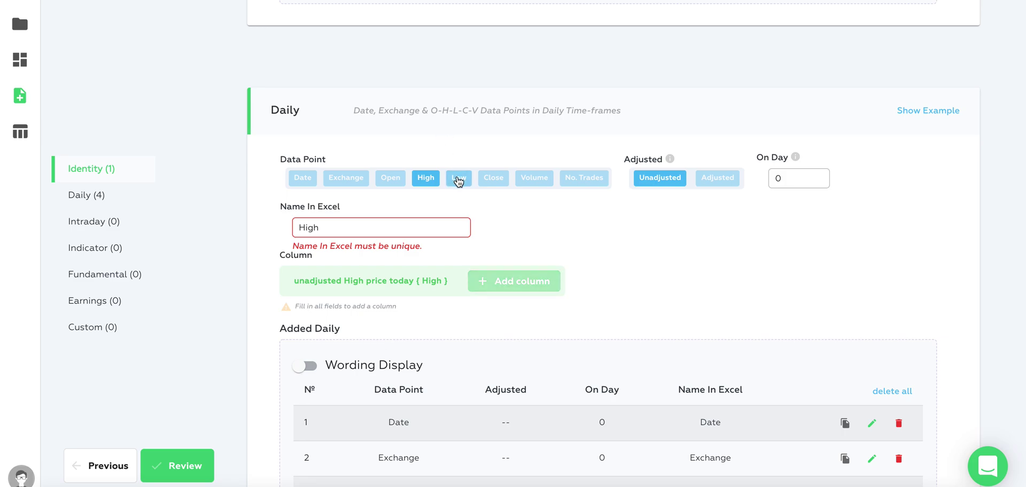
left_click(524, 283)
left_click(493, 178)
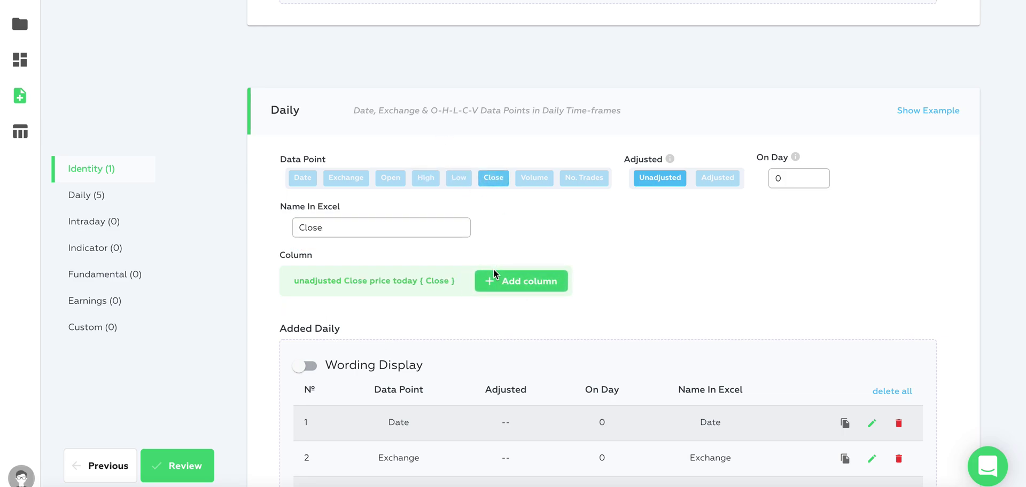
left_click(494, 288)
scroll(493, 288, "down", 4)
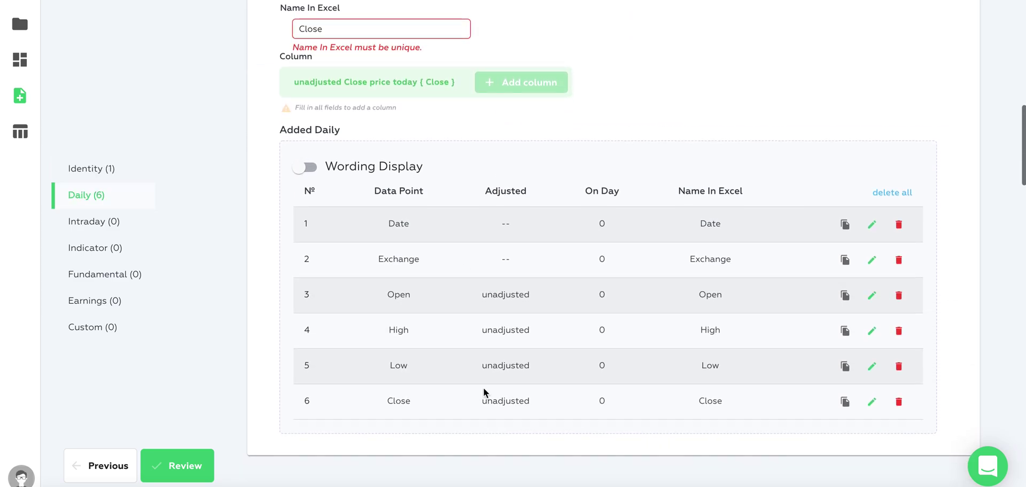
scroll(293, 137, "up", 2)
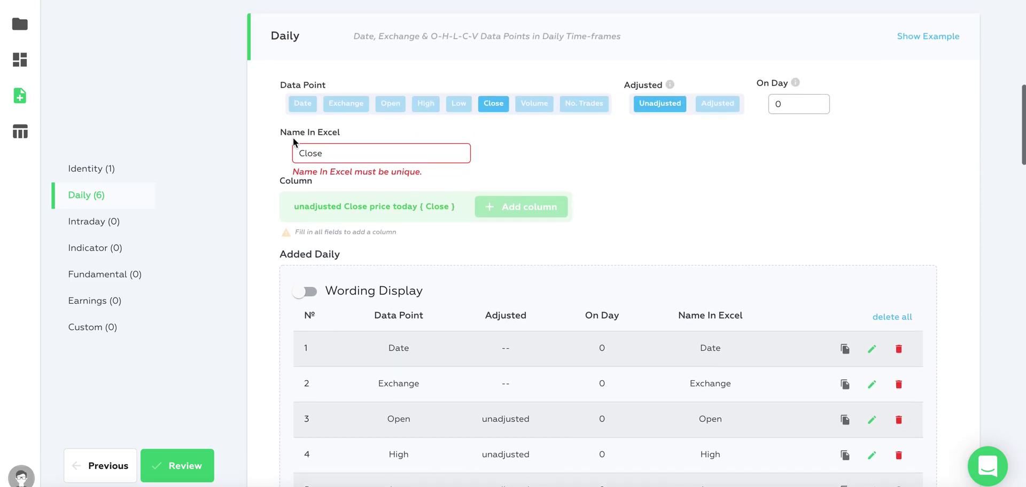
- Configure an intraday column for the unadjusted Volume sum on day 0, between 04:00 and 09:29
scroll(294, 139, "down", 8)
scroll(293, 143, "down", 2)
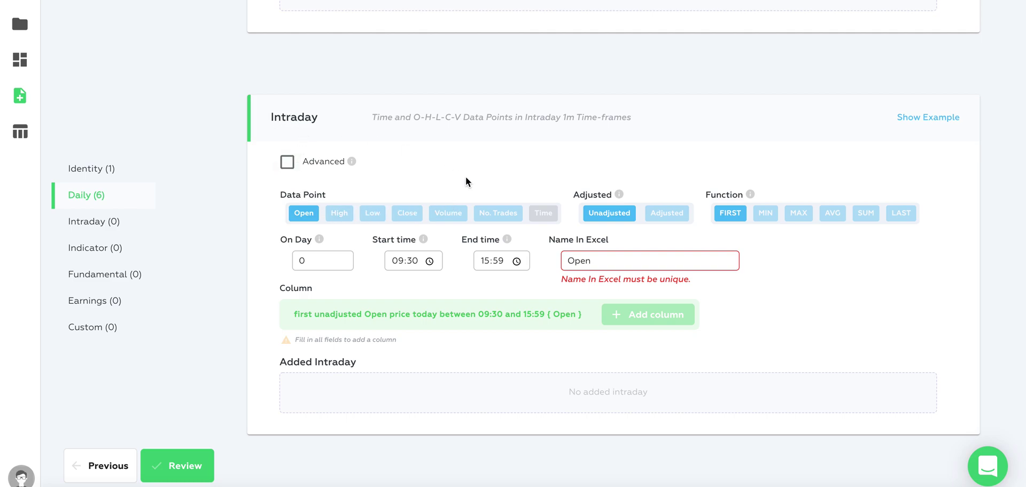
left_click(448, 212)
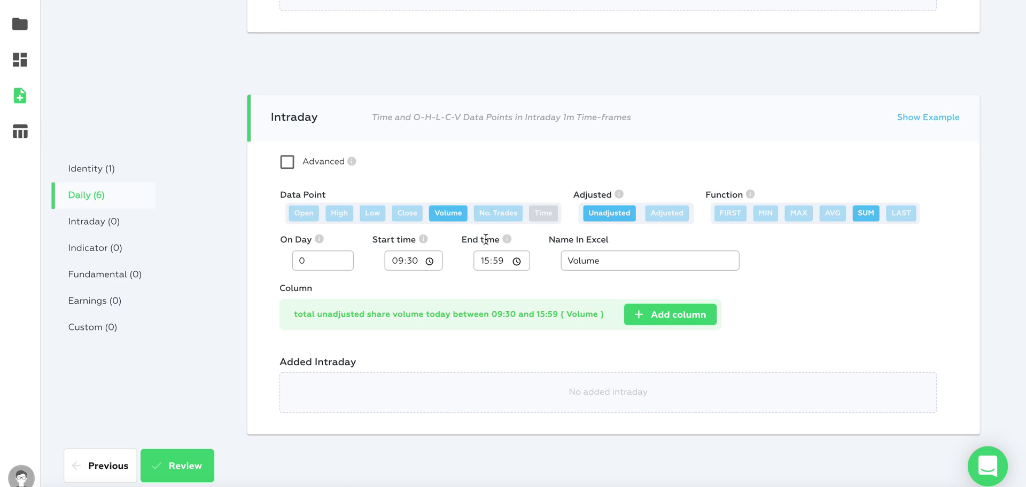
left_click(395, 267)
type("0")
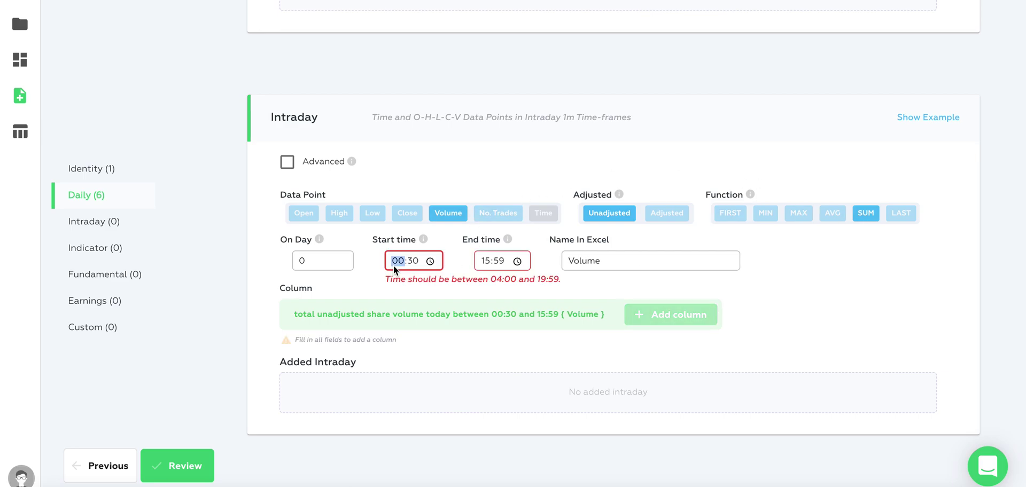
type("4:00")
left_click(485, 260)
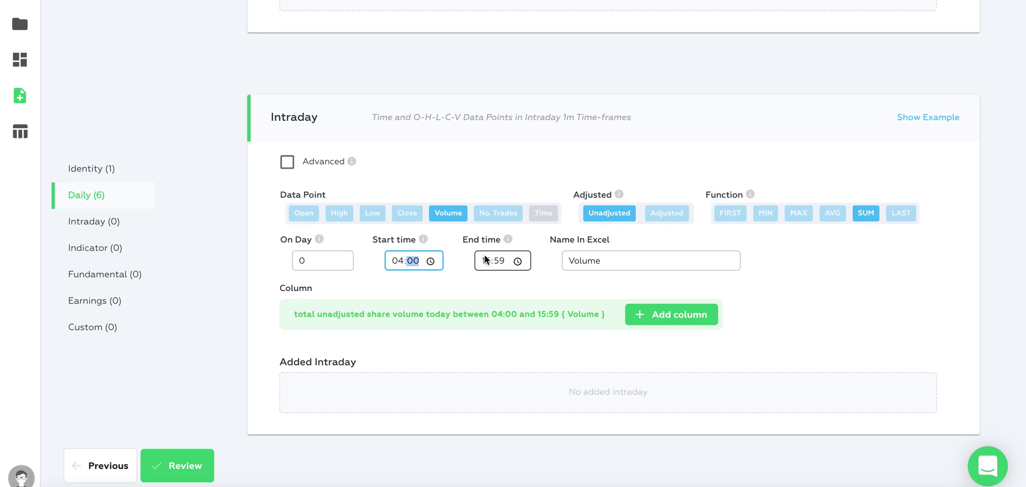
type("02")
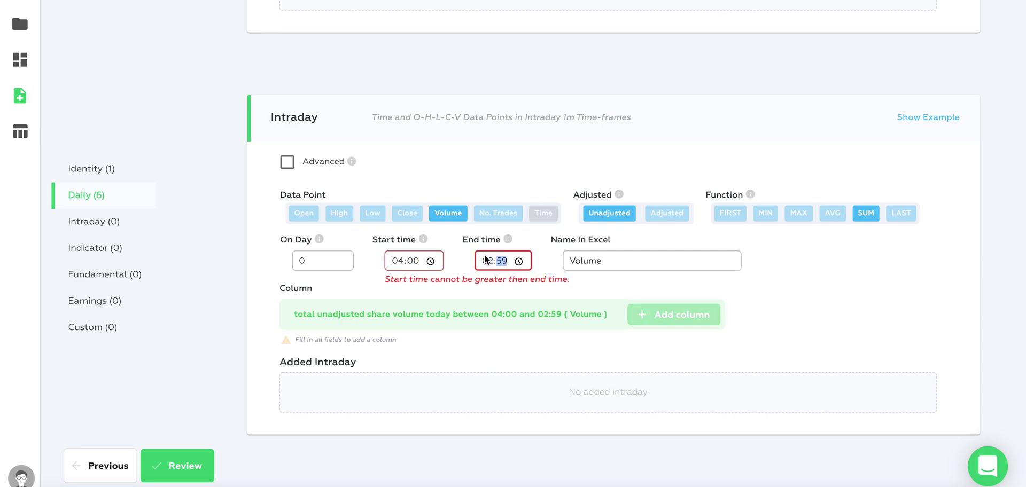
left_click(486, 261)
type("0902")
type("29")
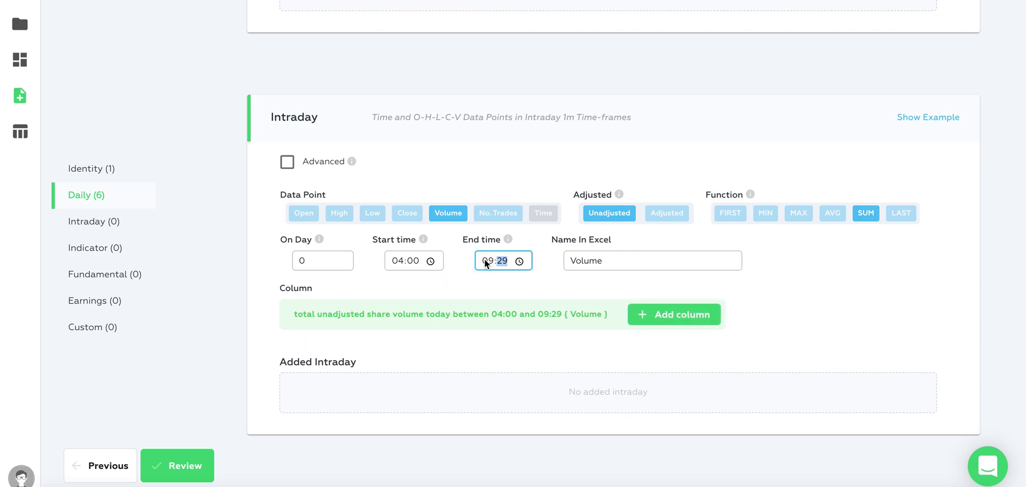
- Name the premarket volume column "pm Volume" and add it to the intraday columns
left_click(568, 258)
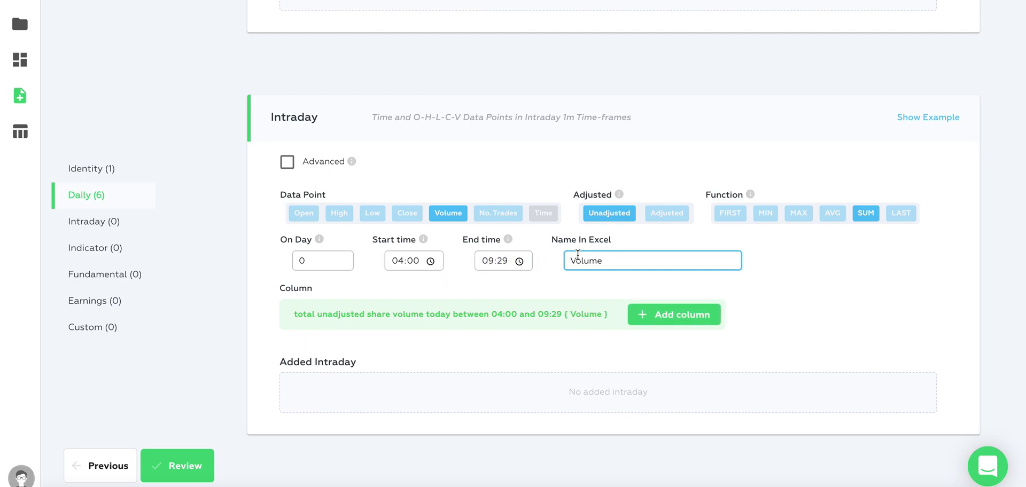
type("pm")
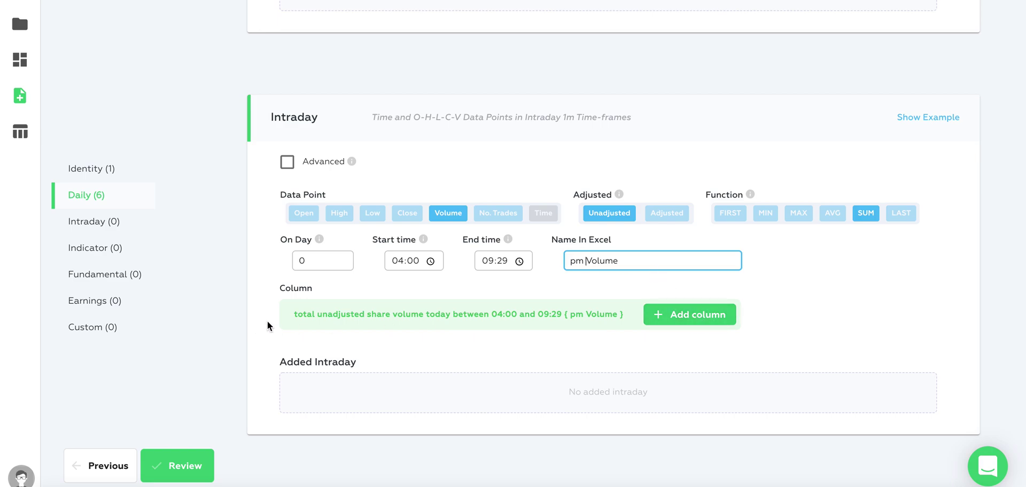
left_click_drag(291, 320, 582, 328)
left_click(706, 325)
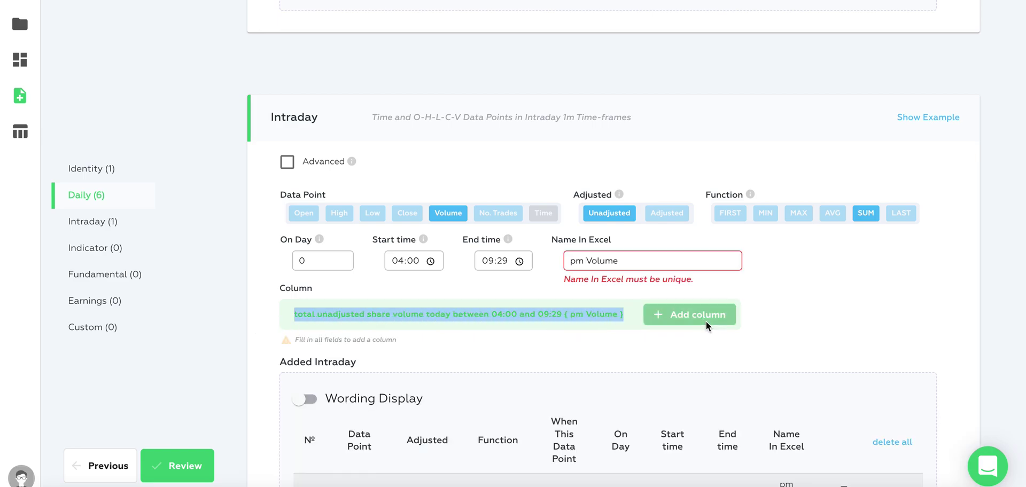
- Read the added intraday column's definition in plain wording, then restore the table display
scroll(543, 389, "down", 3)
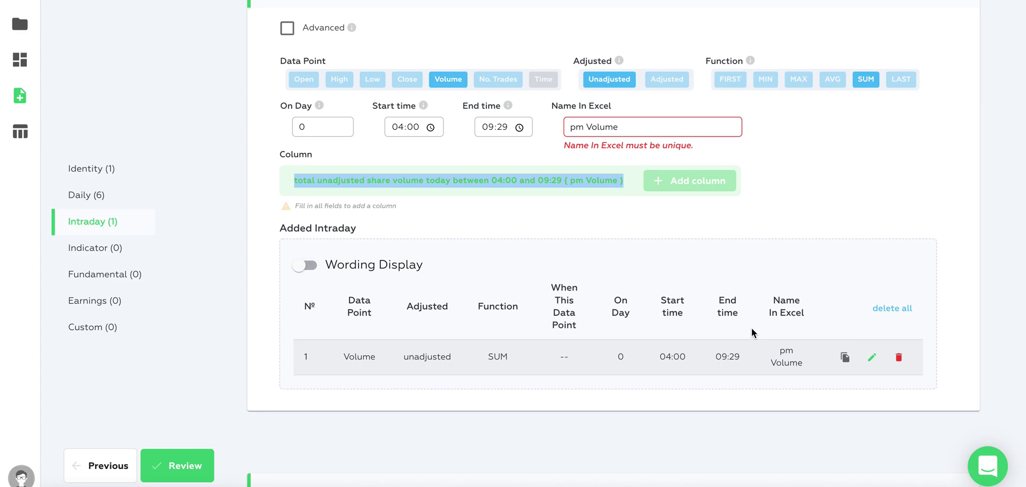
left_click(369, 264)
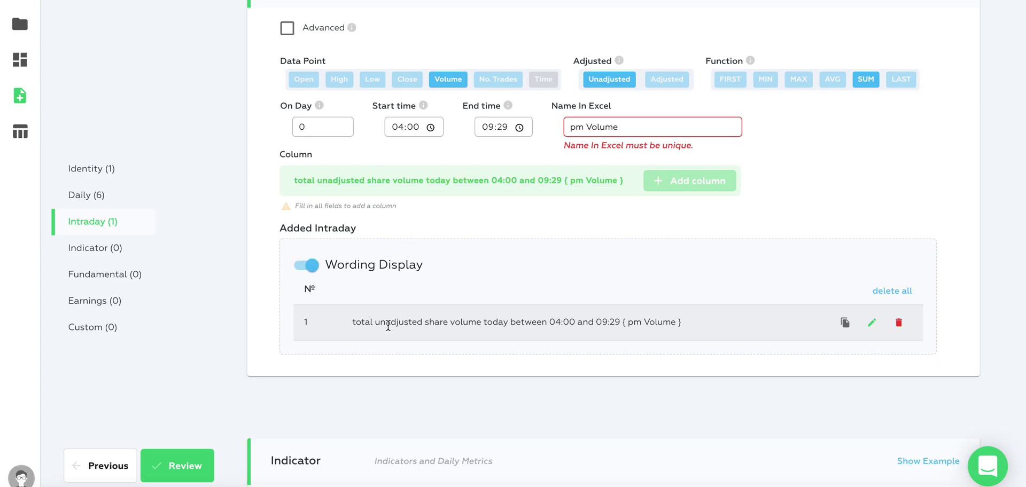
left_click_drag(429, 323, 622, 322)
left_click(308, 265)
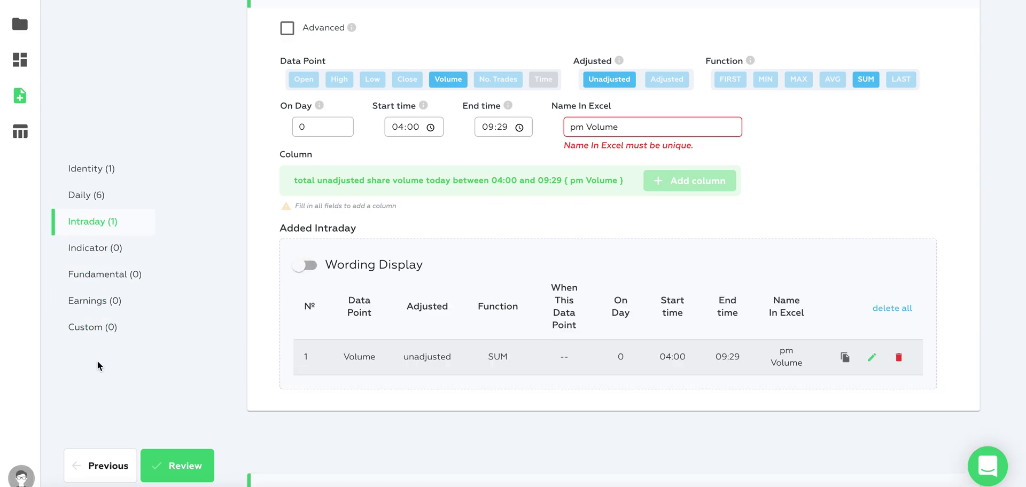
- Proceed to the review stage, check the request's date range, filter and columns, and submit it to get the data
left_click(173, 463)
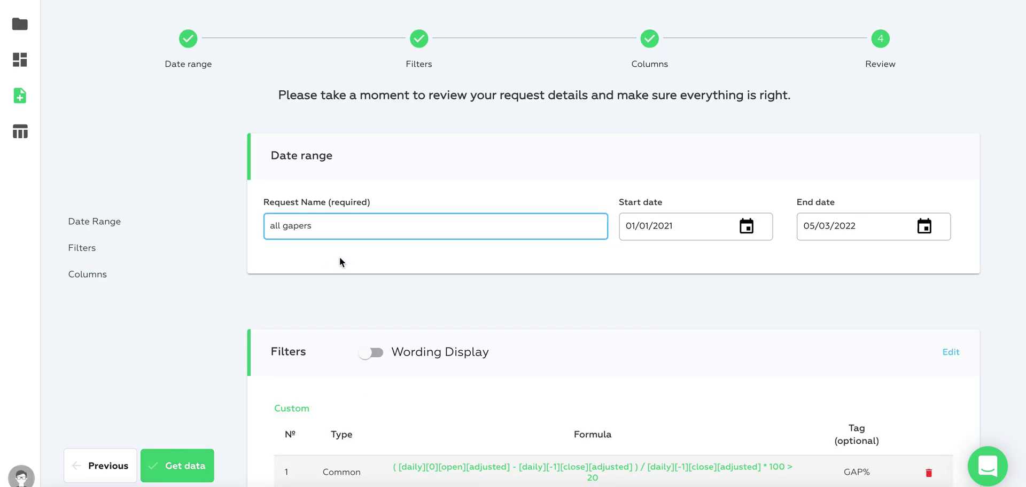
scroll(347, 260, "down", 2)
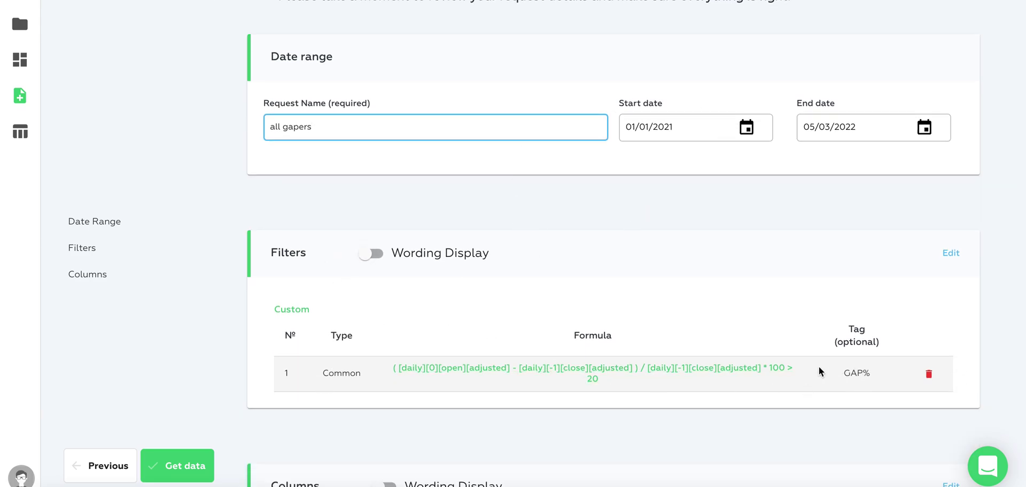
scroll(566, 384, "down", 3)
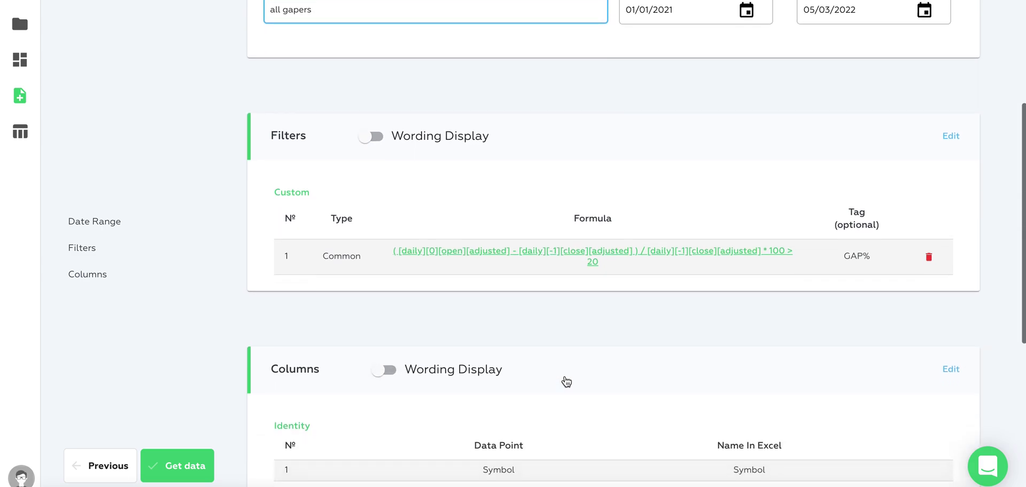
scroll(410, 308, "down", 5)
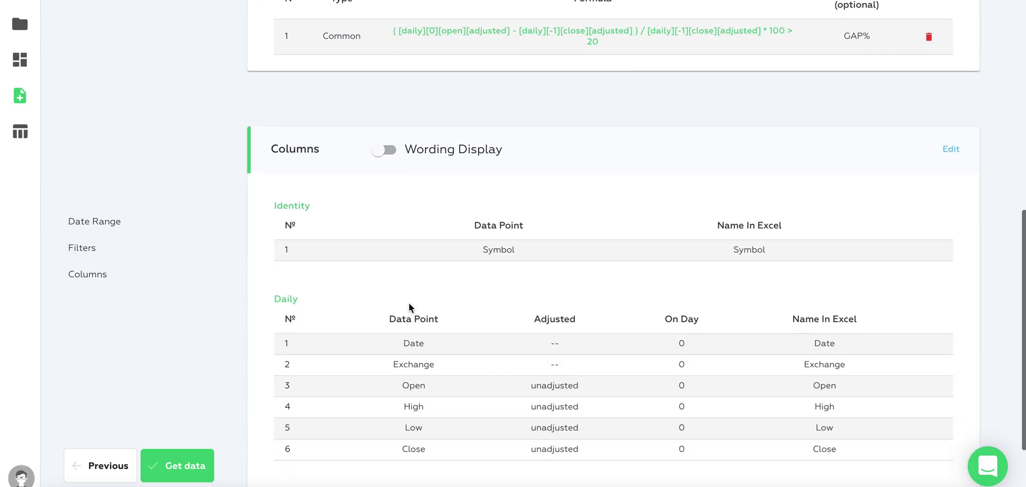
left_click(88, 276)
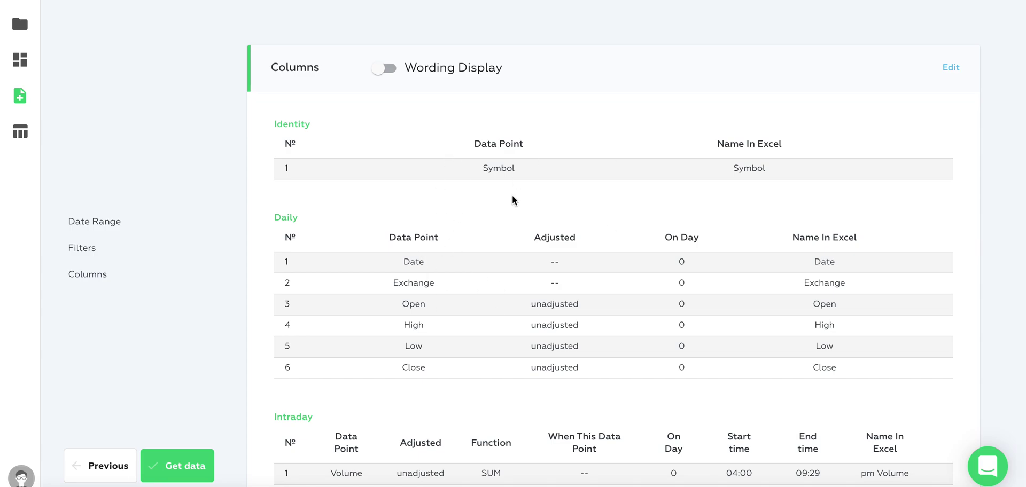
scroll(512, 202, "down", 1)
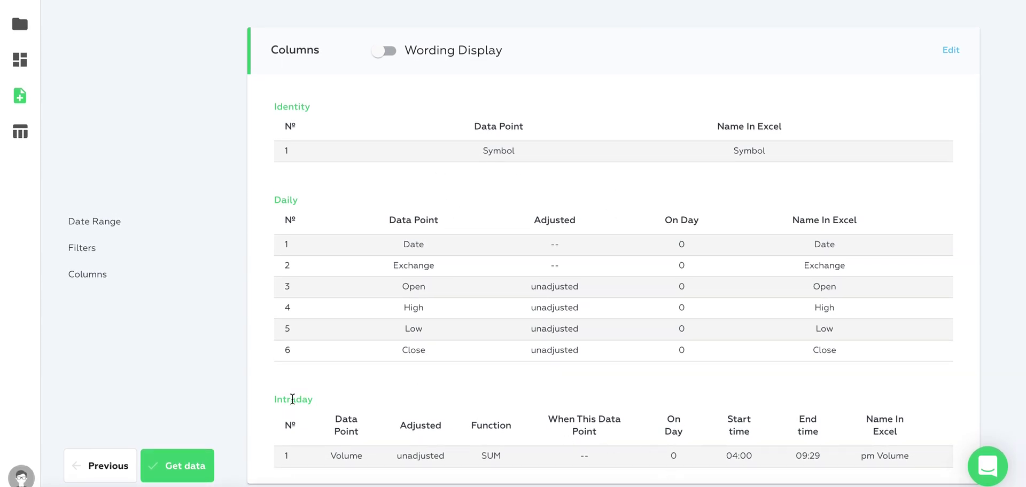
left_click(183, 467)
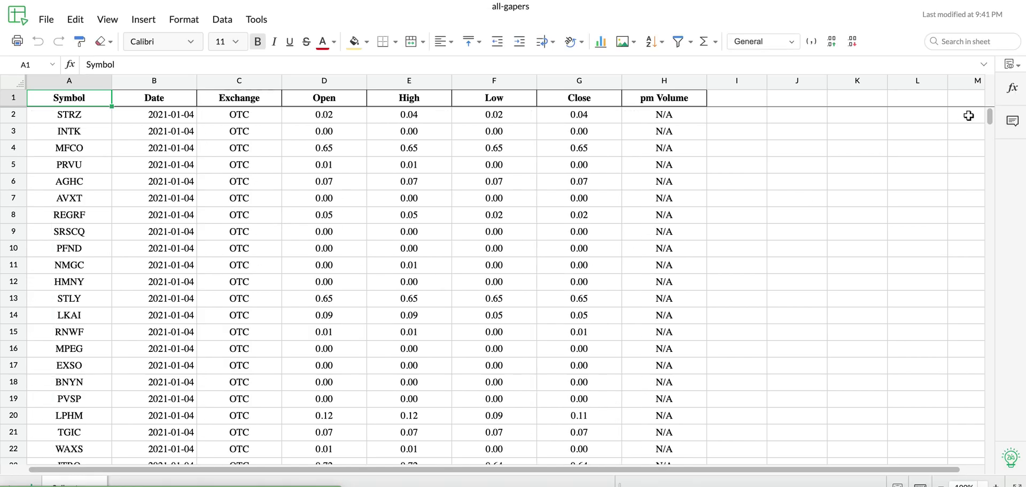
- Examine the last data rows of the all-gapers spreadsheet, then close it and return to the data request list
left_click_drag(988, 121, 986, 469)
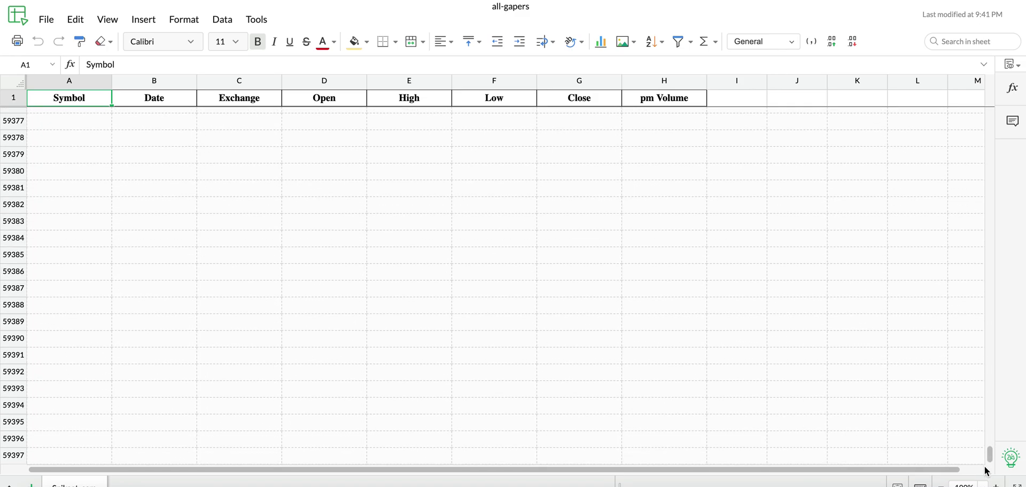
scroll(259, 259, "down", 3)
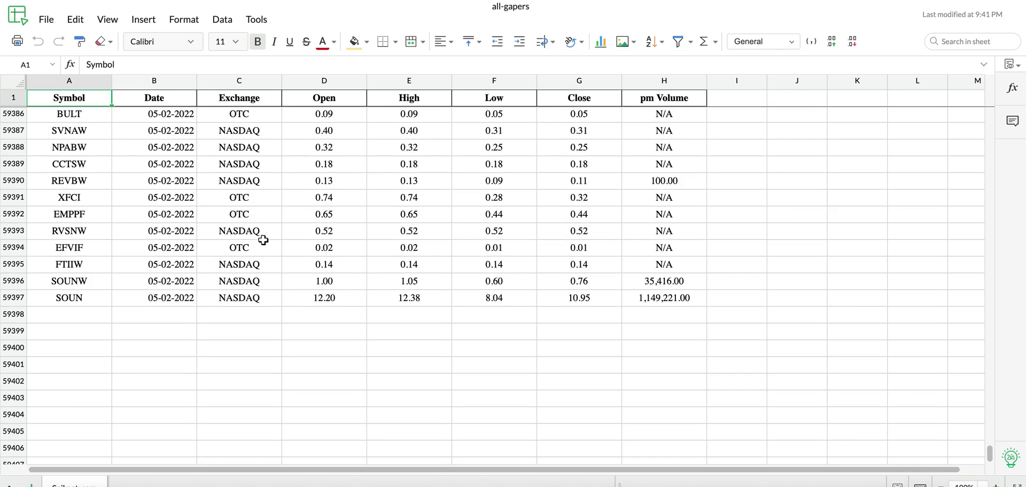
scroll(262, 239, "up", 3)
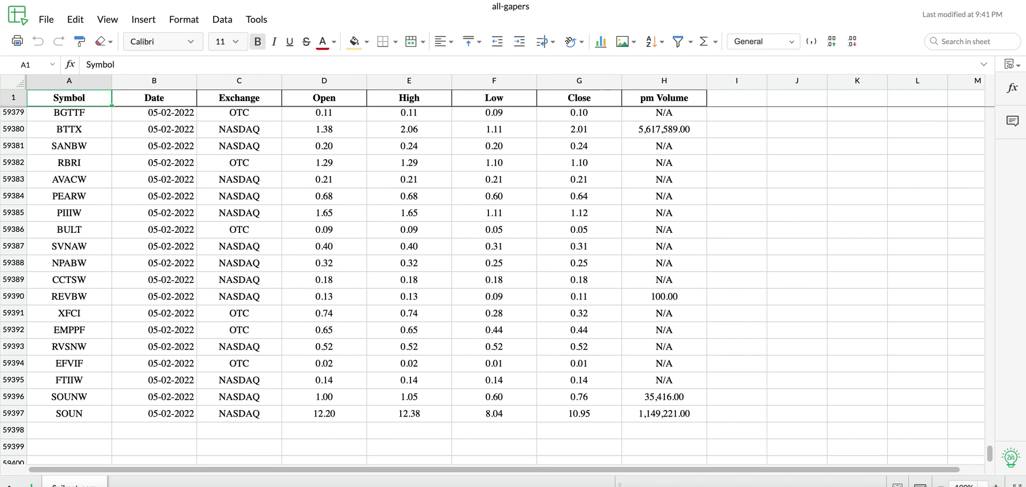
key("ctrl+w")
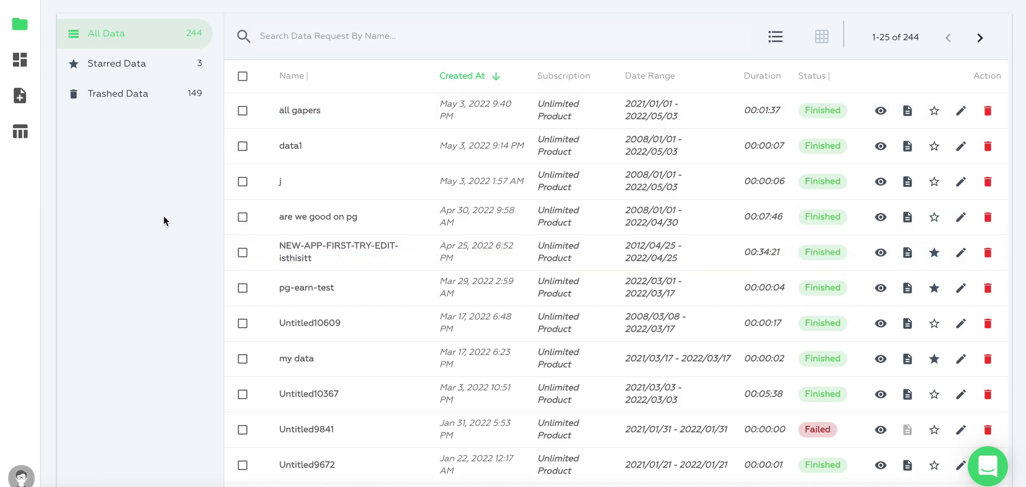